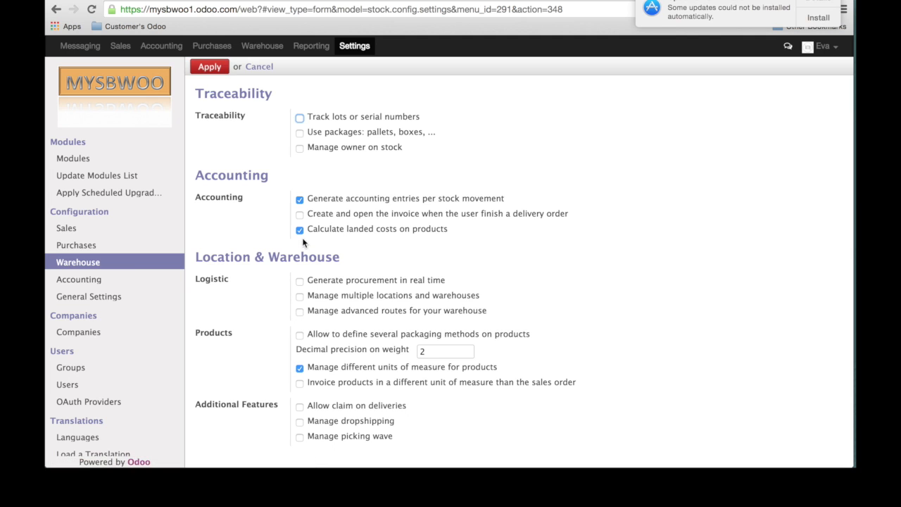
Step: Open the Transport record from the warehouse configuration's landed cost types
{"action": "mouse_move", "coordinate": [430, 231]}
{"action": "left_click", "coordinate": [268, 50]}
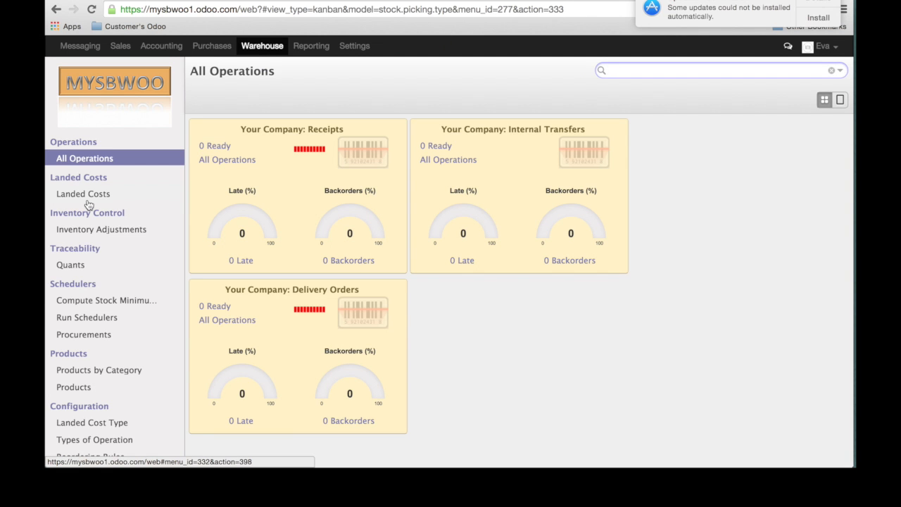
{"action": "scroll", "coordinate": [88, 204], "scroll_direction": "down", "scroll_amount": 3}
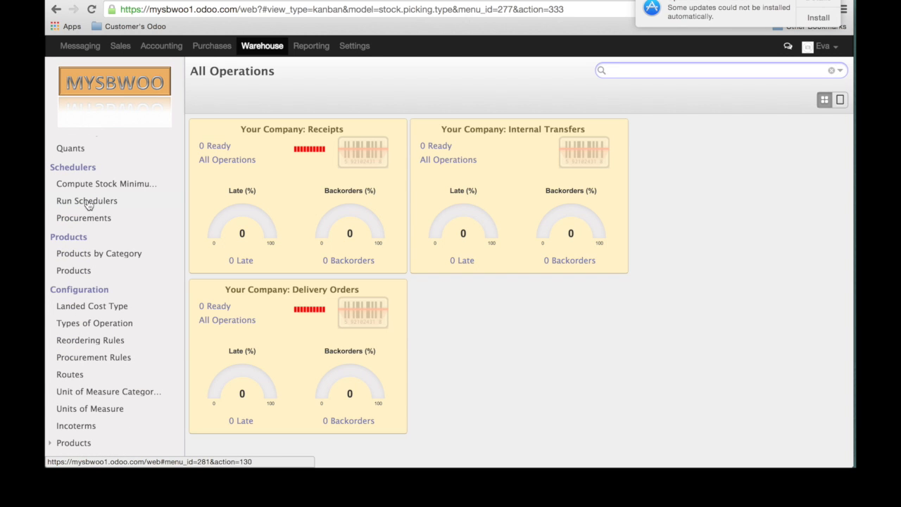
{"action": "left_click", "coordinate": [80, 309]}
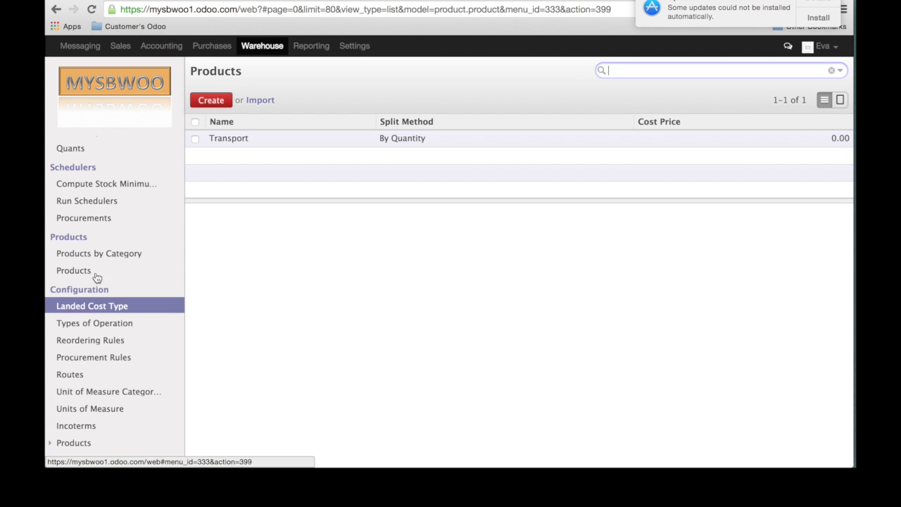
{"action": "left_click", "coordinate": [231, 141]}
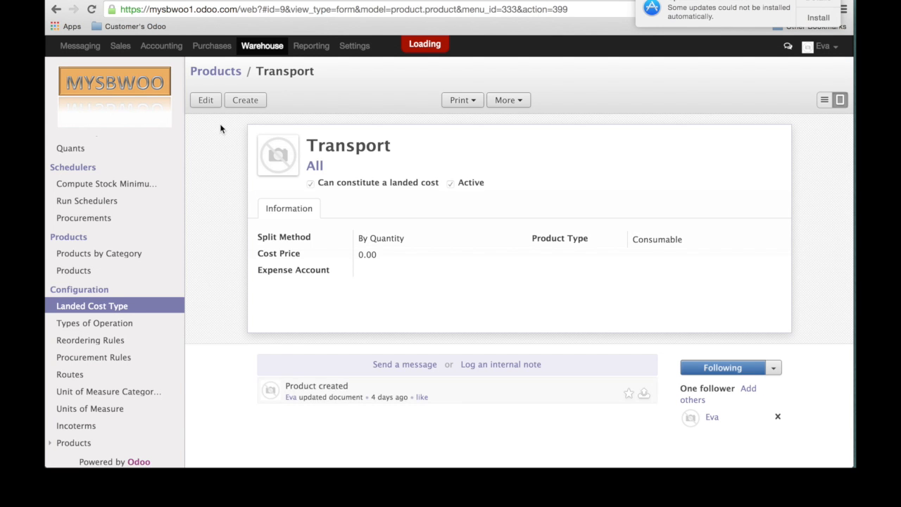
Step: Edit the Transport cost type, choosing By Quantity as split method and Service as product type
{"action": "left_click", "coordinate": [207, 100]}
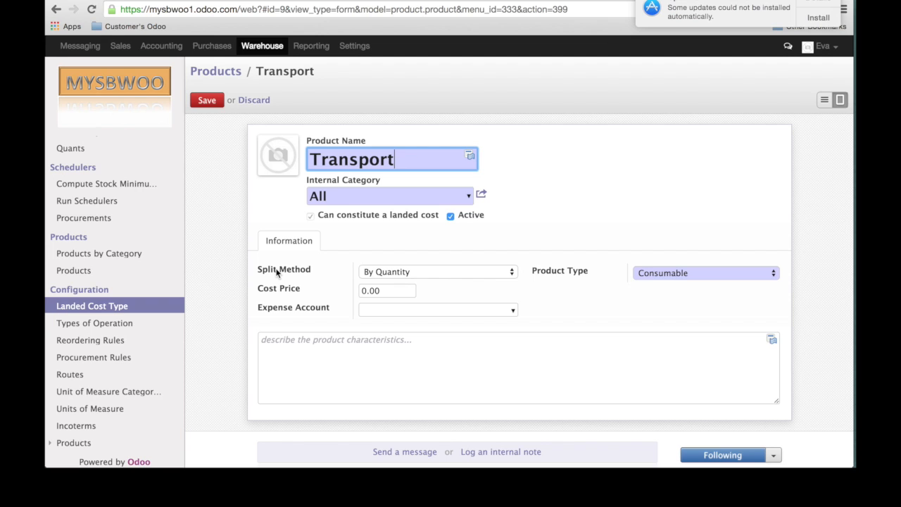
{"action": "left_click", "coordinate": [430, 274]}
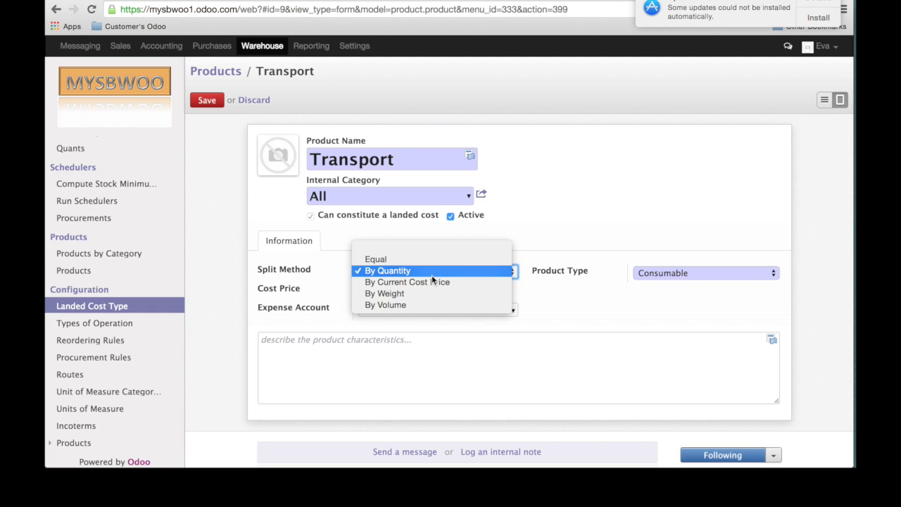
{"action": "left_click", "coordinate": [432, 274]}
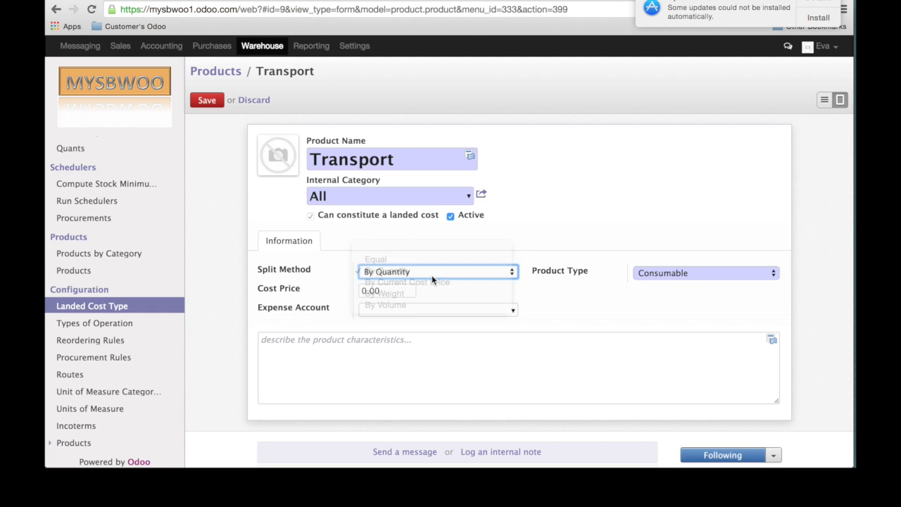
{"action": "left_click", "coordinate": [656, 275]}
{"action": "key", "text": "Escape"}
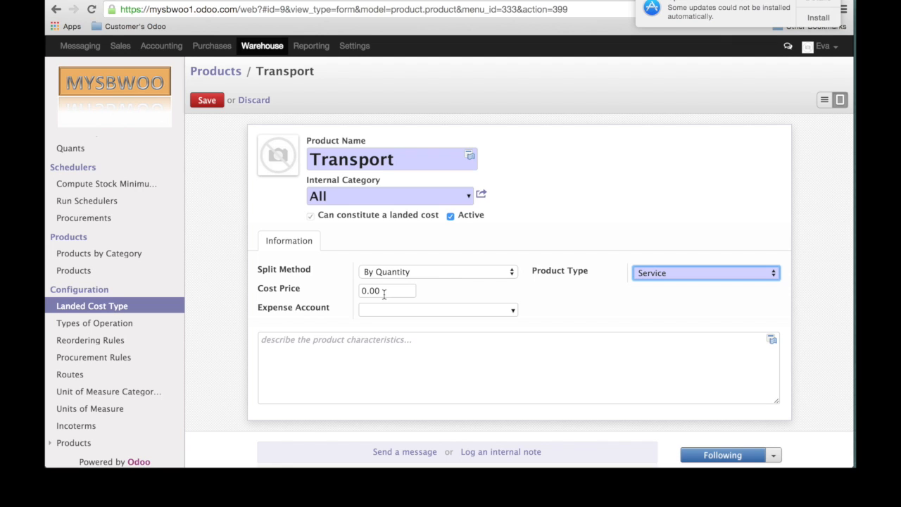
Step: Assign the expense account 500100 Cost of sales 2 to the Transport cost type and save the record
{"action": "left_click", "coordinate": [513, 311]}
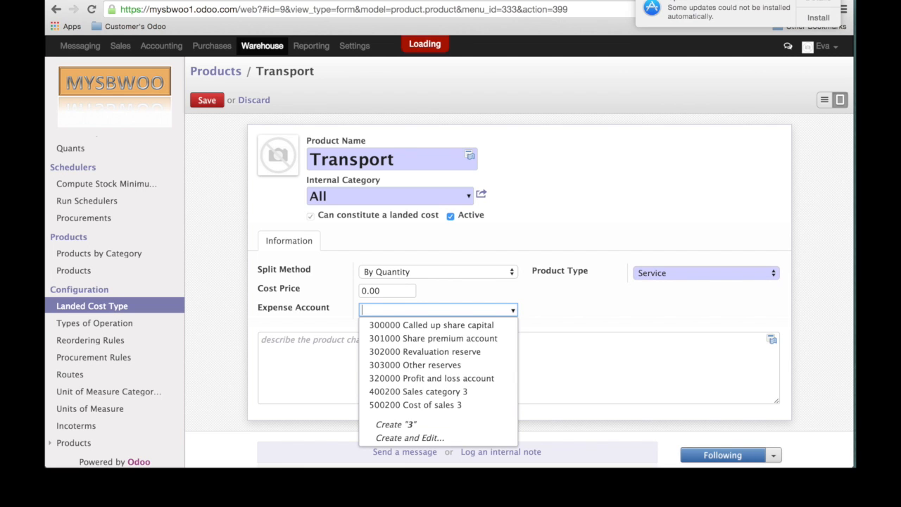
{"action": "type", "text": "5"}
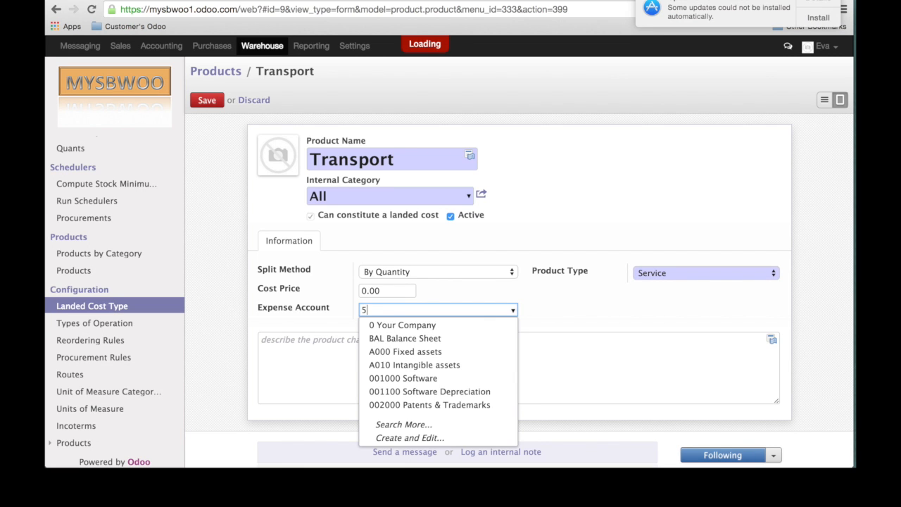
{"action": "key", "text": "Down"}
{"action": "key", "text": "Down"}
{"action": "key", "text": "Down"}
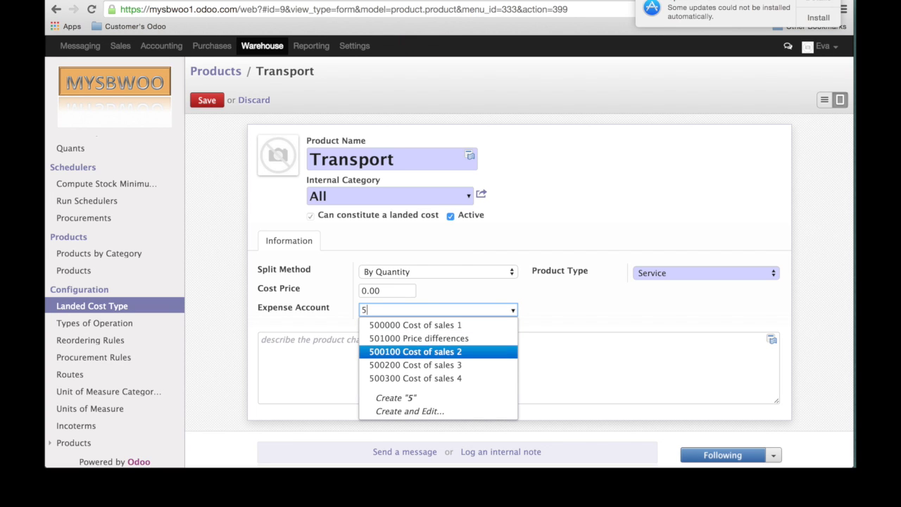
{"action": "key", "text": "Return"}
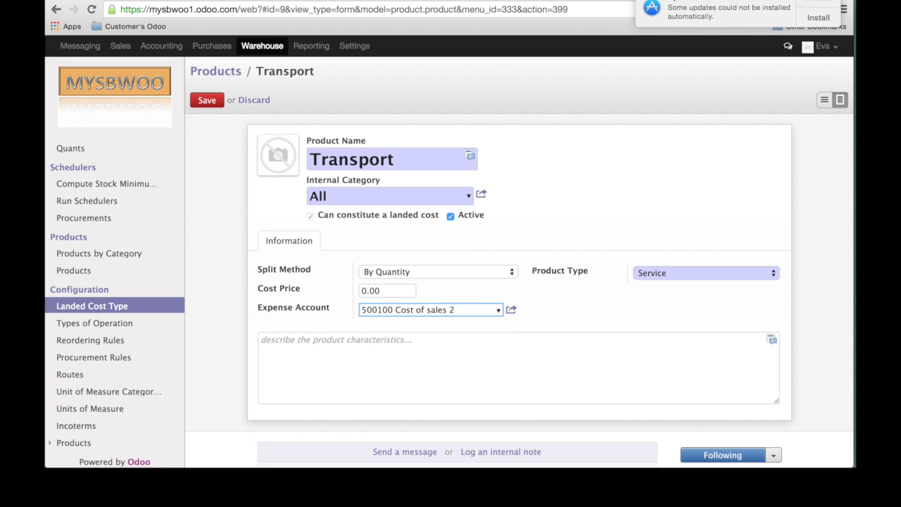
{"action": "left_click", "coordinate": [207, 100]}
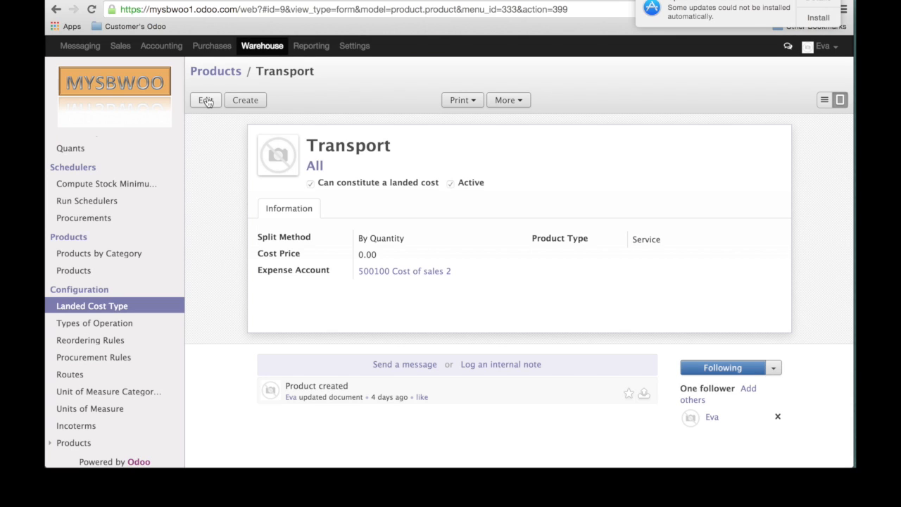
Step: Create a new landed cost record in the warehouse with Landed costs (GBP) as its account journal
{"action": "scroll", "coordinate": [109, 194], "scroll_direction": "up", "scroll_amount": 4}
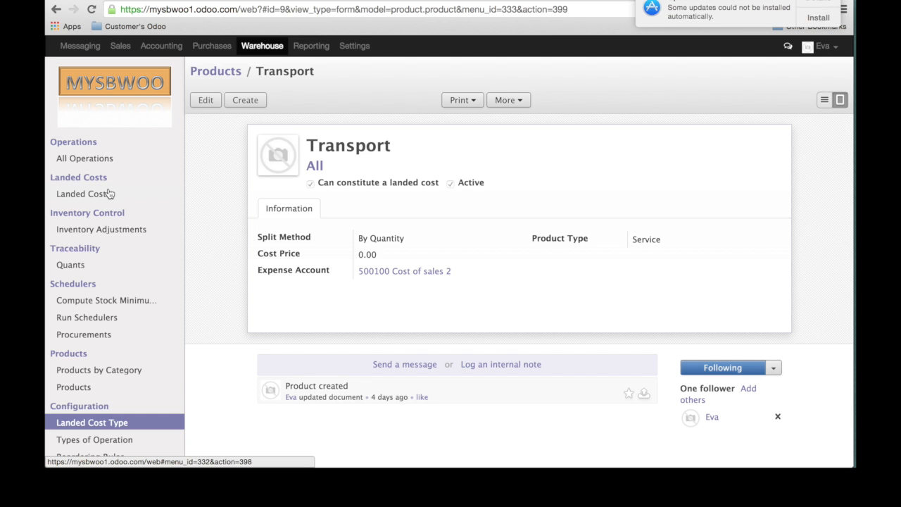
{"action": "left_click", "coordinate": [92, 196]}
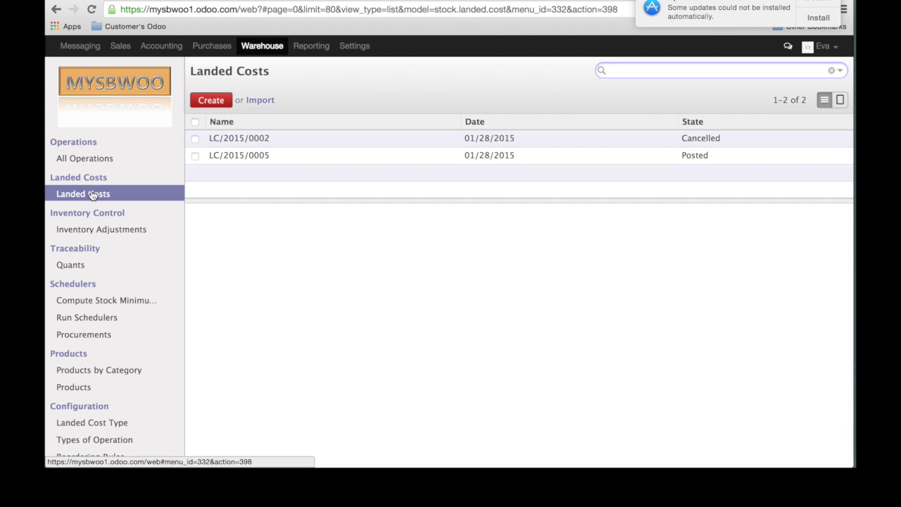
{"action": "left_click", "coordinate": [212, 102]}
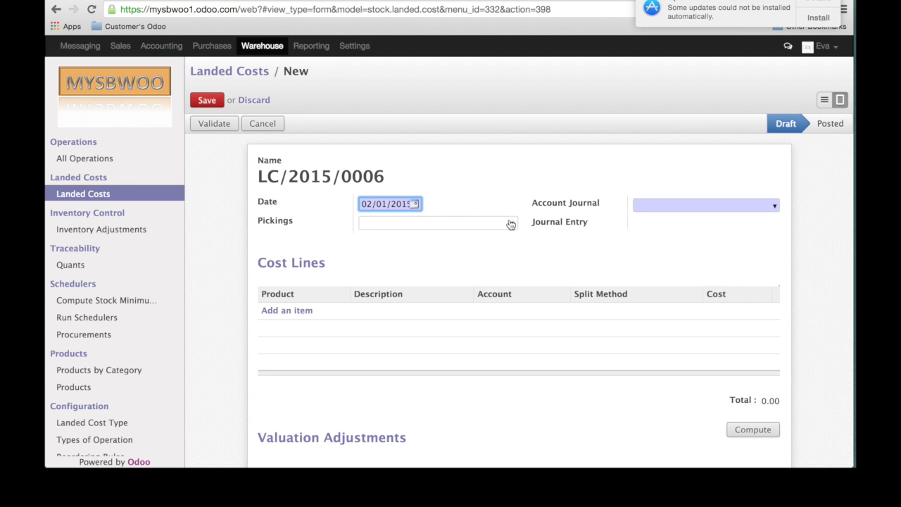
{"action": "left_click", "coordinate": [774, 206]}
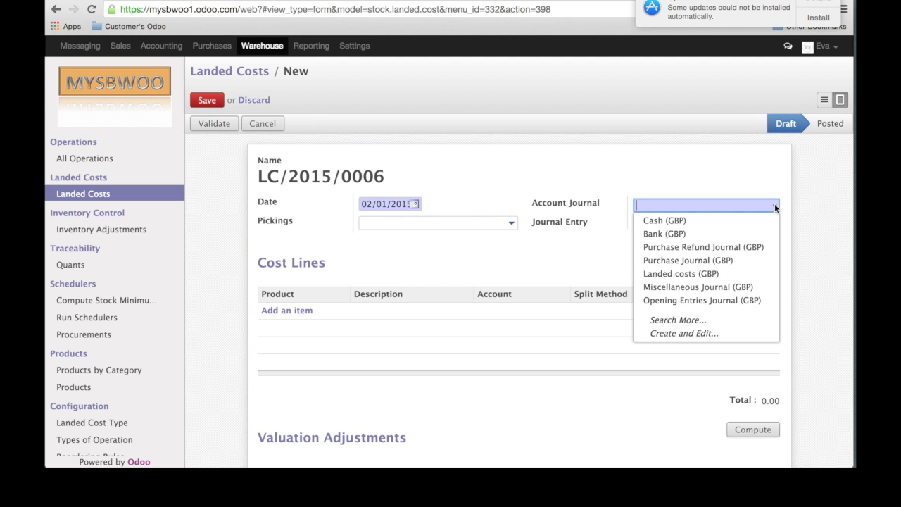
{"action": "left_click", "coordinate": [709, 276]}
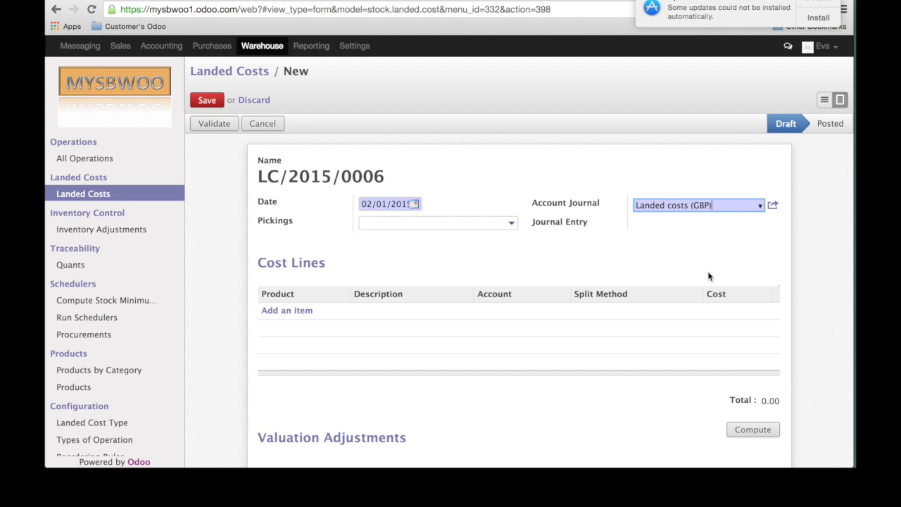
Step: Look up the stock moves of the Real Price product to find its incoming picking
{"action": "left_click", "coordinate": [511, 225]}
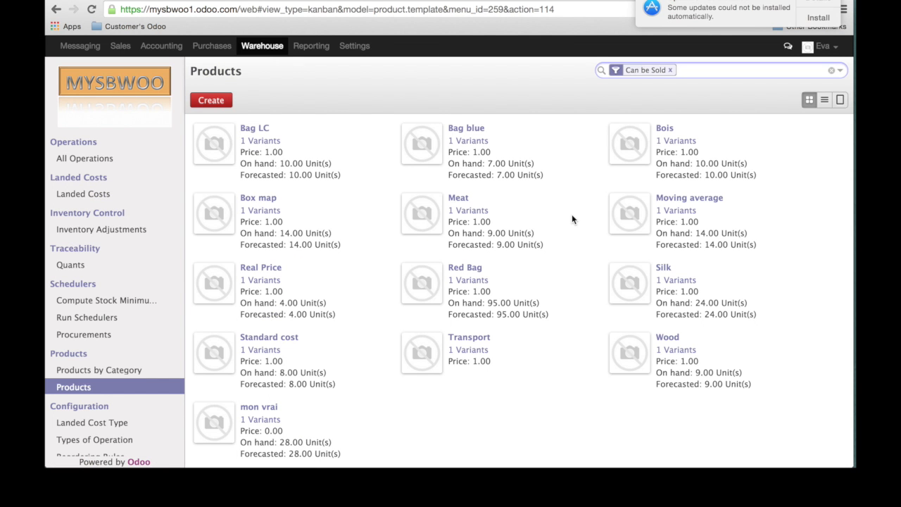
{"action": "left_click", "coordinate": [253, 271]}
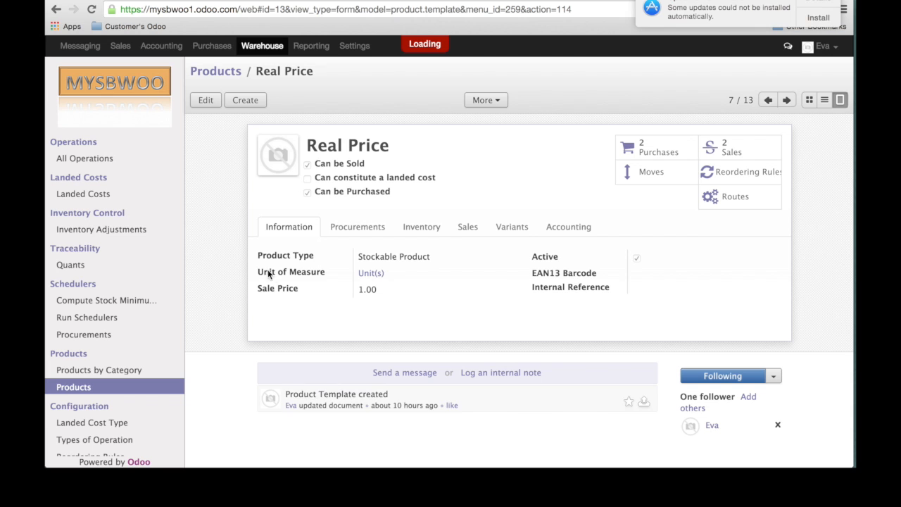
{"action": "left_click", "coordinate": [669, 180]}
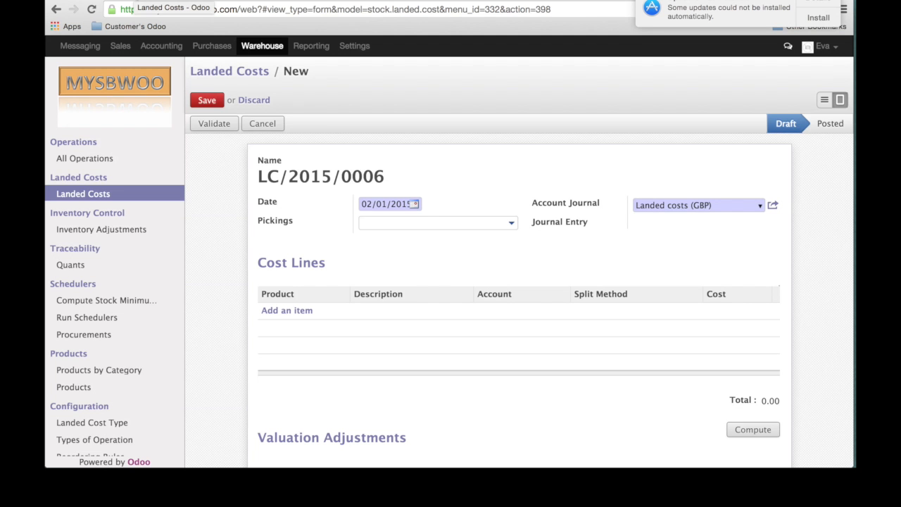
Step: Add the picking WH/IN/00015 to the new landed cost record
{"action": "left_click", "coordinate": [417, 222]}
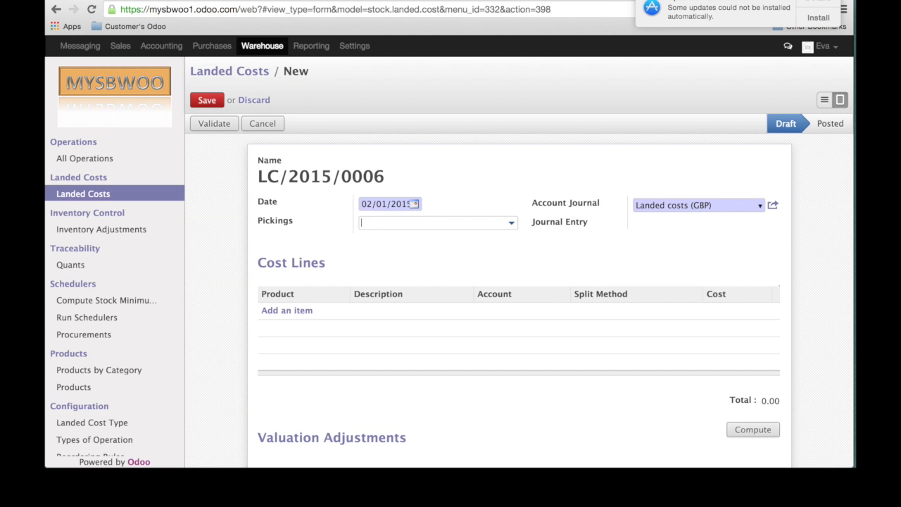
{"action": "type", "text": "15"}
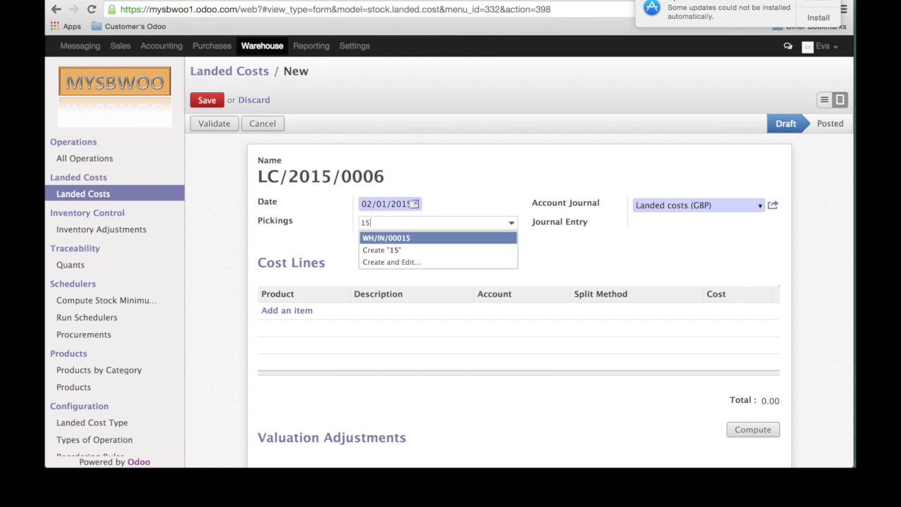
{"action": "key", "text": "Return"}
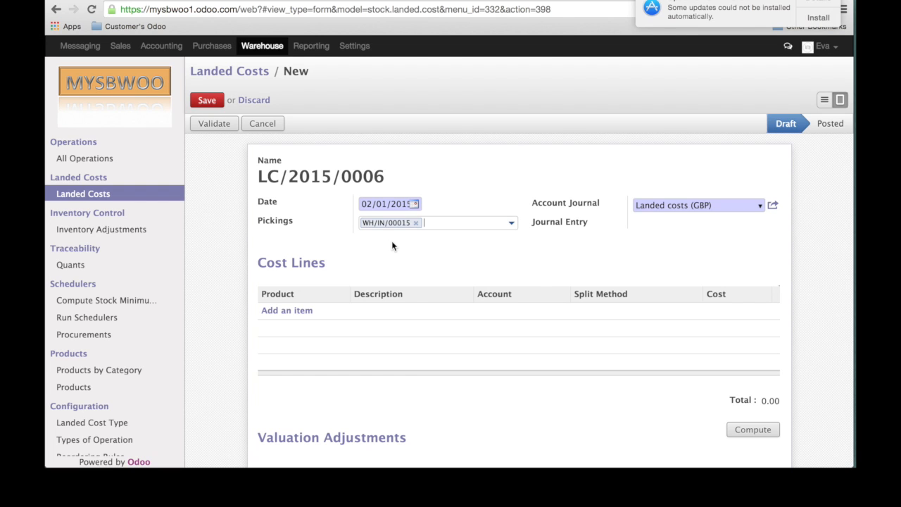
{"action": "type", "text": "10"}
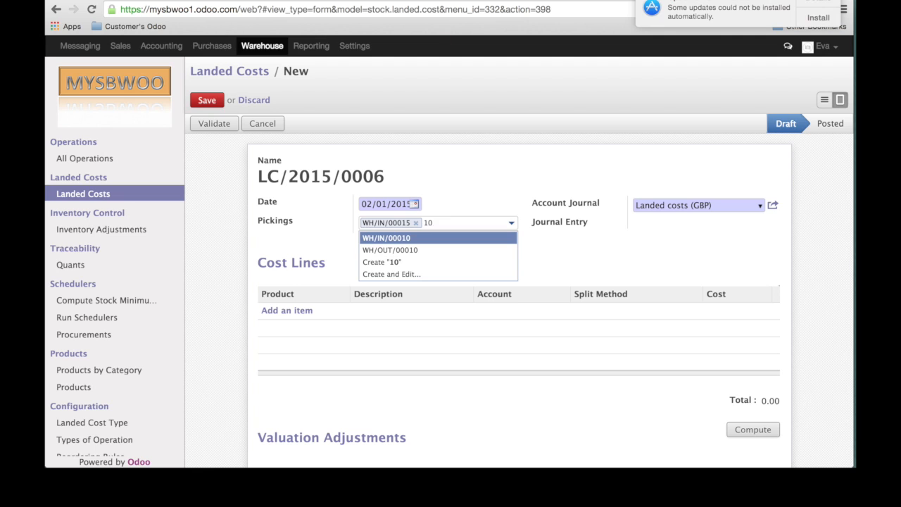
{"action": "key", "text": "Return"}
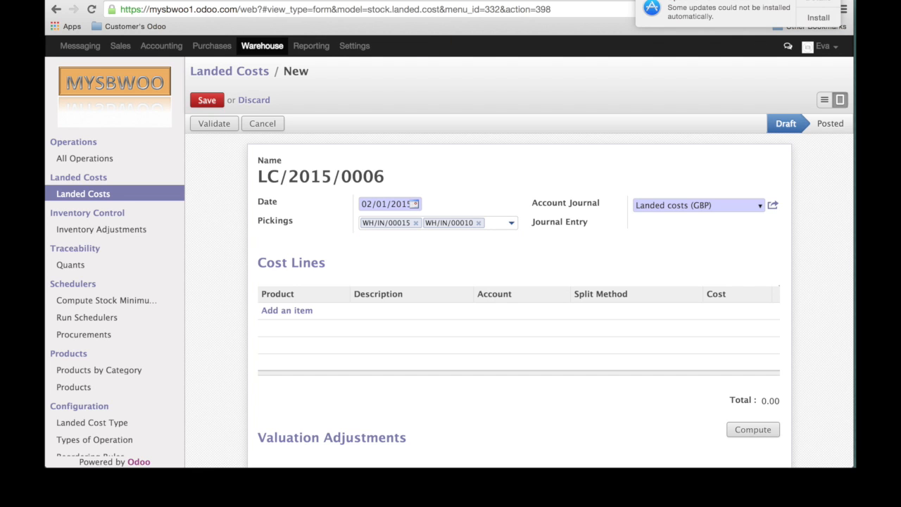
{"action": "key", "text": "BackSpace"}
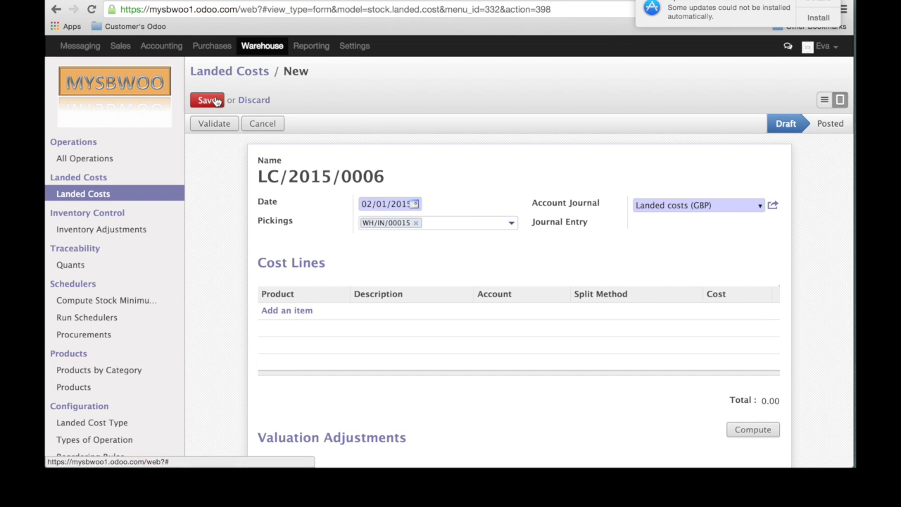
Step: Add a cost line for the Transport product to the landed cost record
{"action": "left_click", "coordinate": [280, 312]}
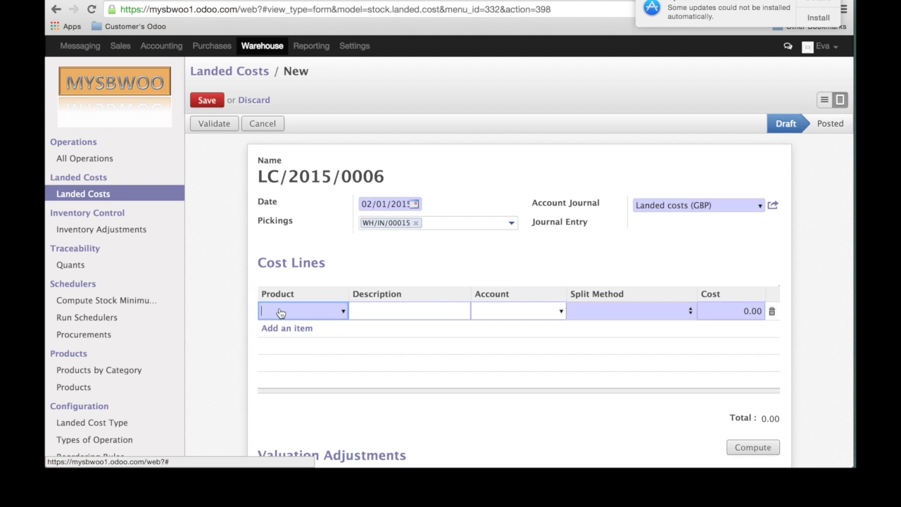
{"action": "type", "text": "tr"}
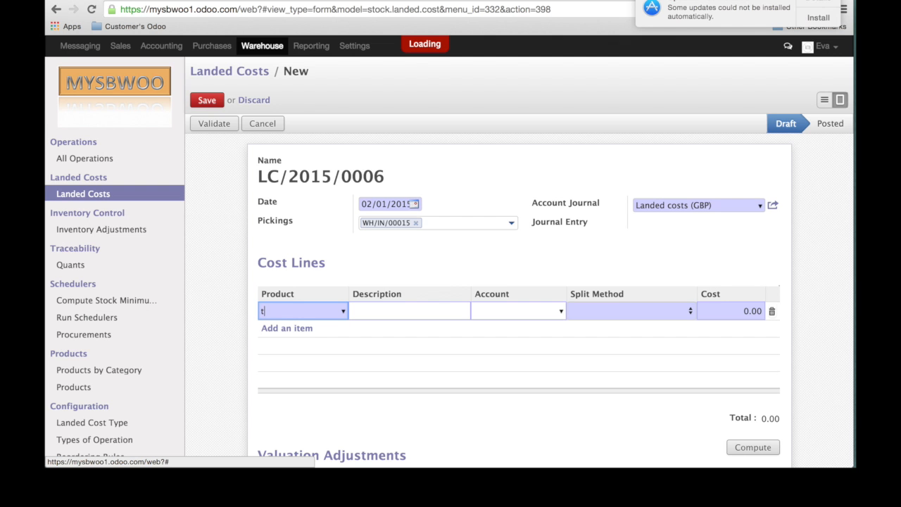
{"action": "type", "text": "a"}
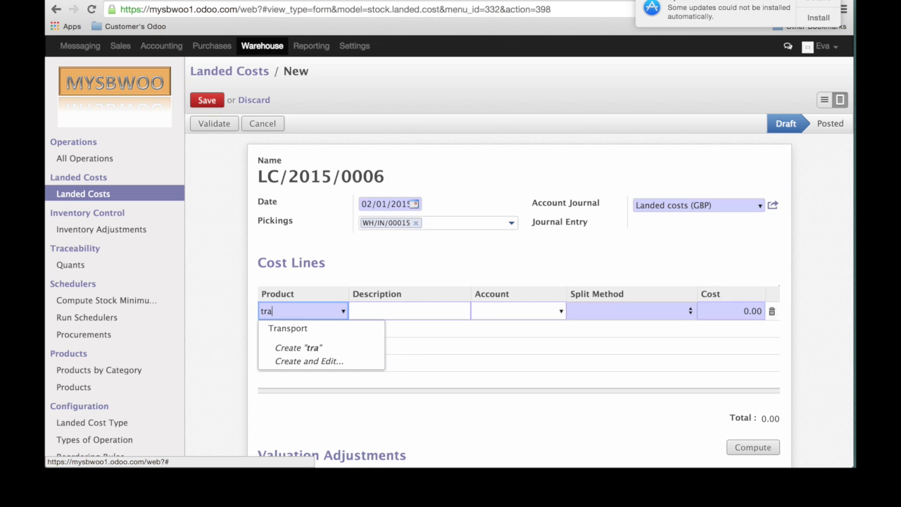
{"action": "key", "text": "Down"}
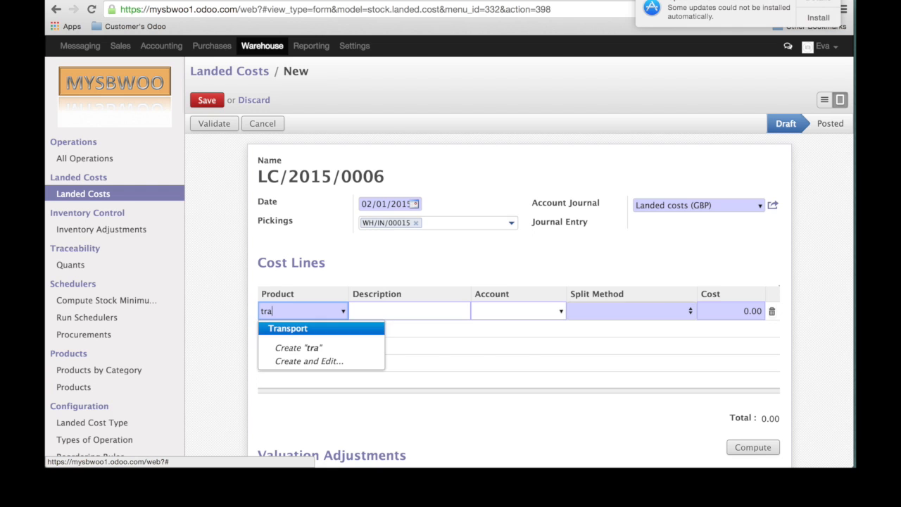
{"action": "key", "text": "Return"}
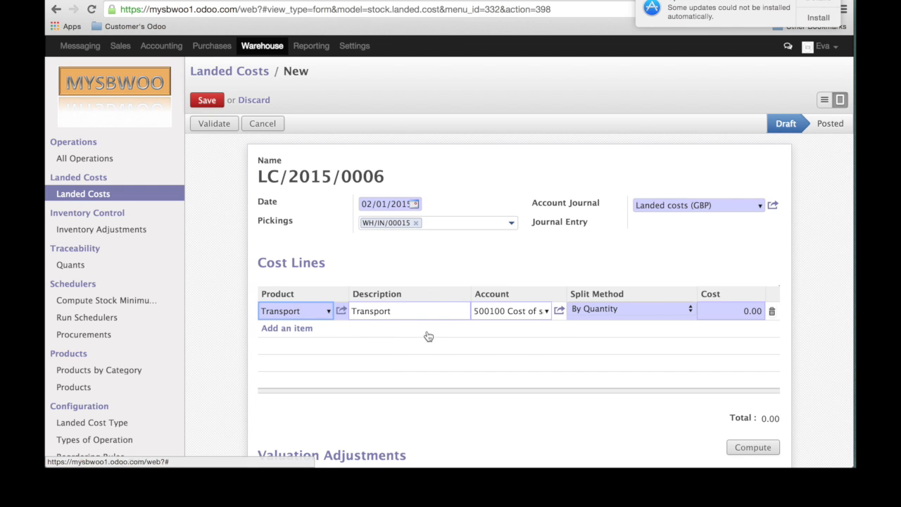
Step: Set the Transport line's cost to 120 and save the landed cost record
{"action": "left_click", "coordinate": [733, 314]}
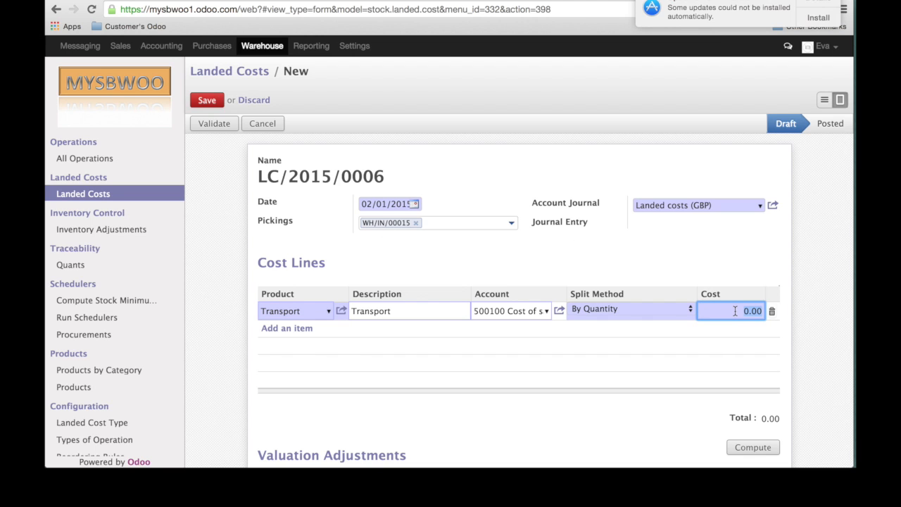
{"action": "type", "text": "120"}
{"action": "scroll", "coordinate": [520, 290], "scroll_direction": "down", "scroll_amount": 2}
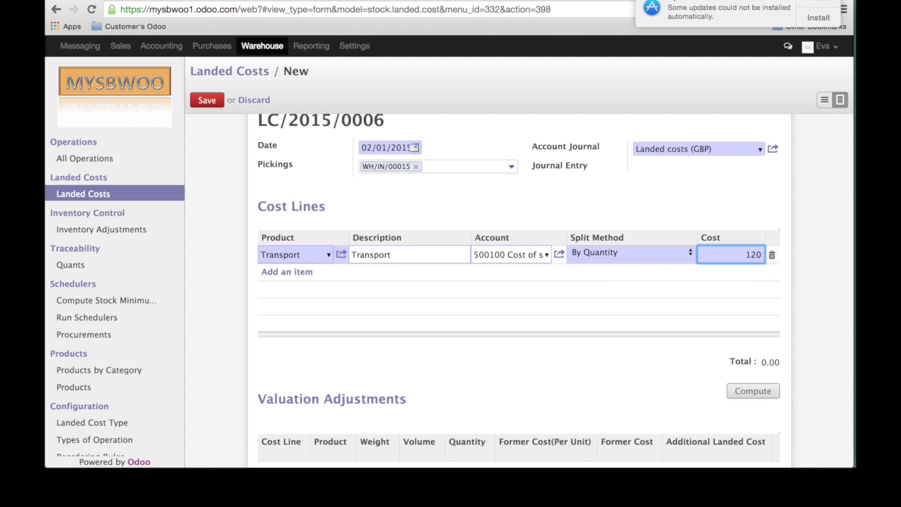
{"action": "left_click", "coordinate": [206, 100]}
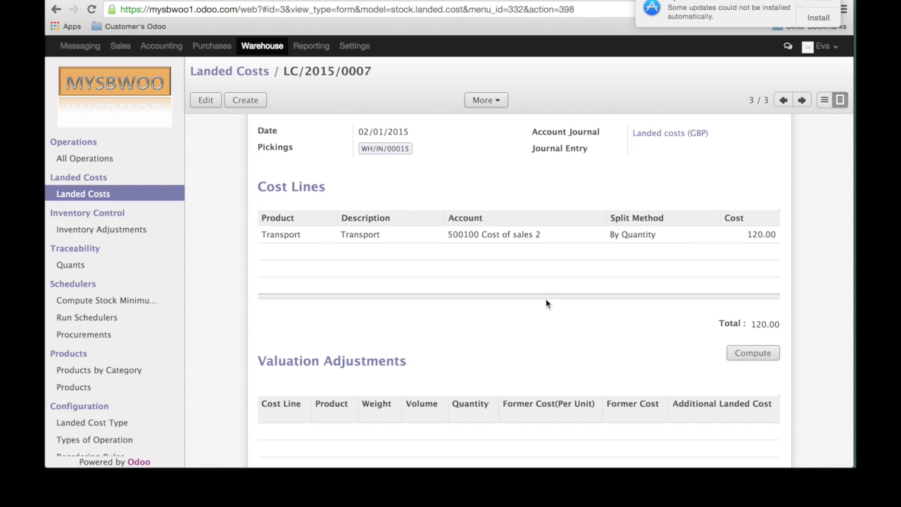
Step: Compute the valuation adjustments of the landed cost record and review the Real Price line
{"action": "scroll", "coordinate": [545, 303], "scroll_direction": "down", "scroll_amount": 5}
{"action": "scroll", "coordinate": [547, 304], "scroll_direction": "up", "scroll_amount": 3}
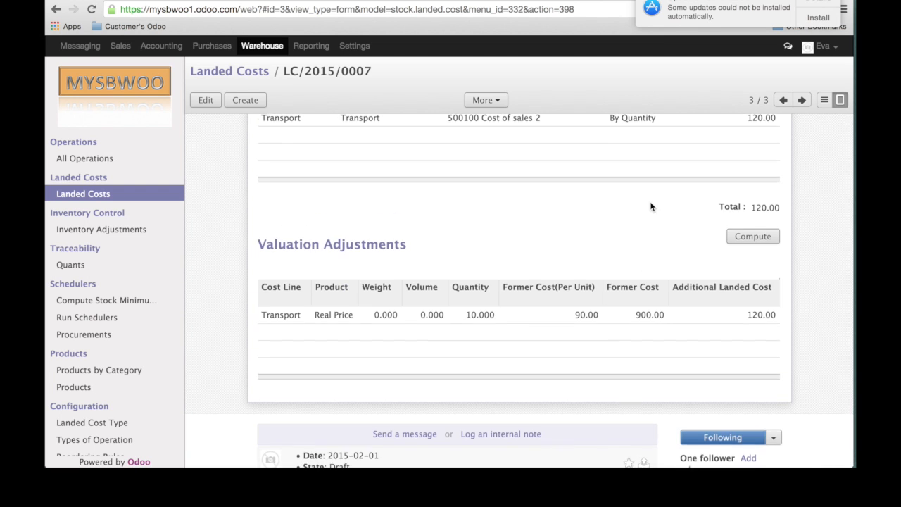
{"action": "scroll", "coordinate": [651, 206], "scroll_direction": "down", "scroll_amount": 1}
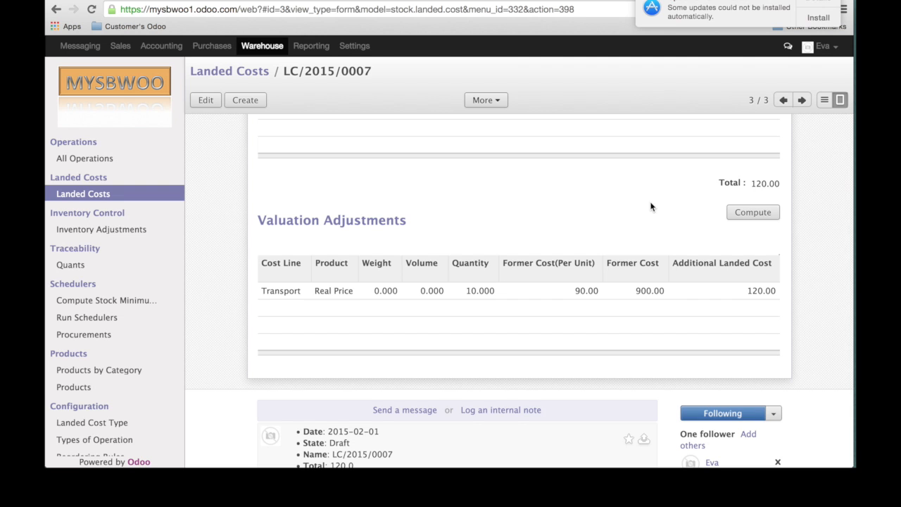
{"action": "scroll", "coordinate": [597, 283], "scroll_direction": "down", "scroll_amount": 3}
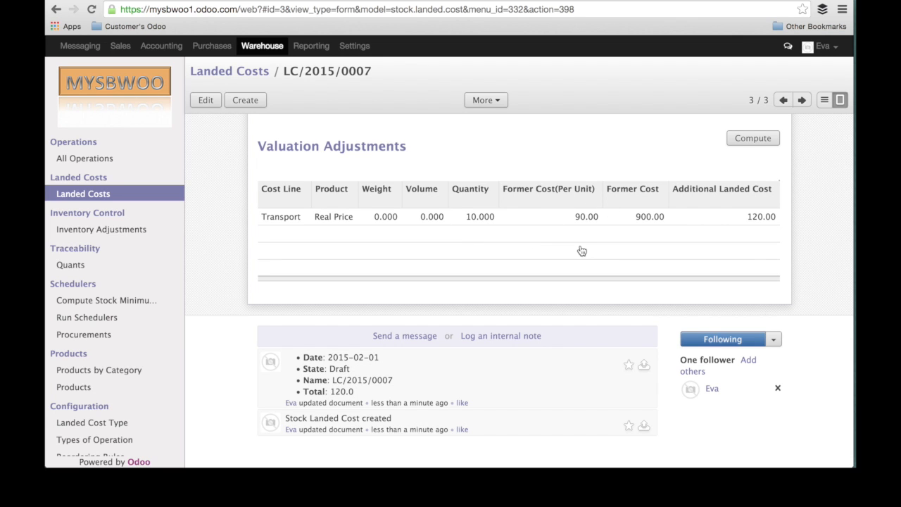
{"action": "scroll", "coordinate": [582, 251], "scroll_direction": "up", "scroll_amount": 5}
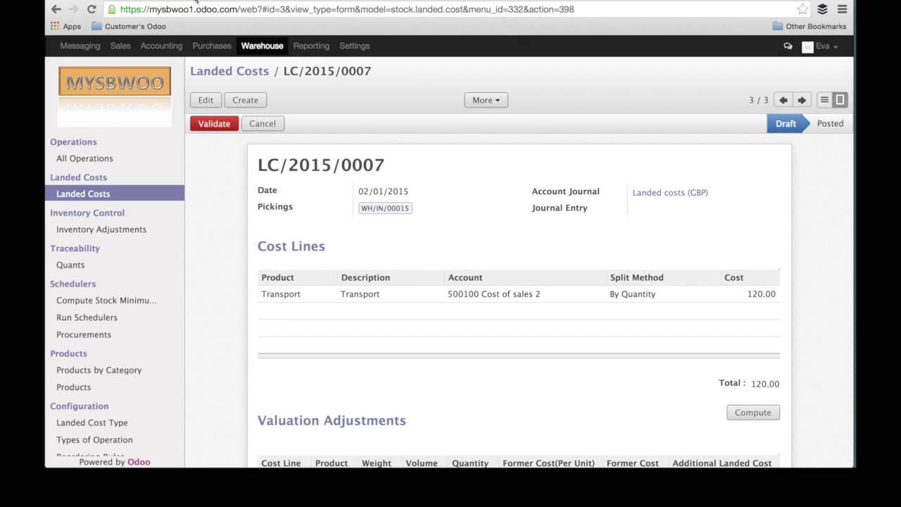
Step: Check picking WH/IN/00015 in Real Price's stock moves, and validate the landed cost record
{"action": "left_click", "coordinate": [196, 0]}
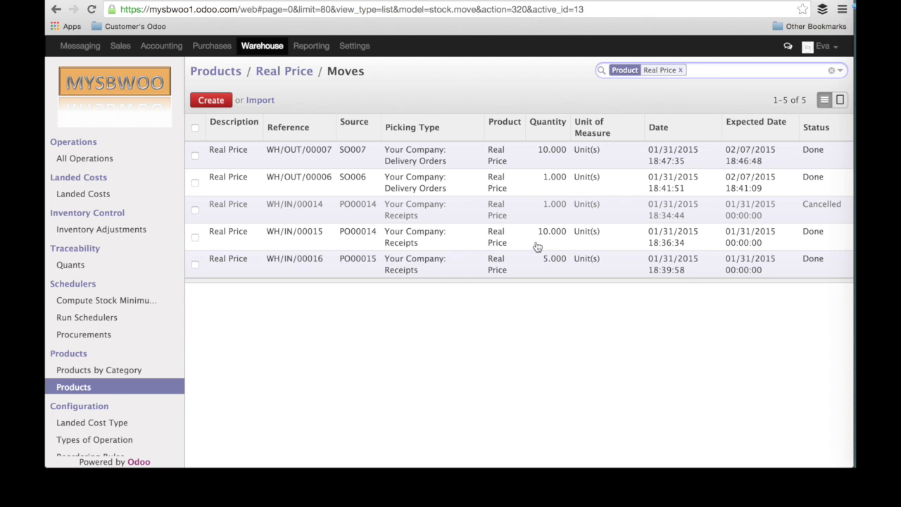
{"action": "left_click", "coordinate": [364, 238]}
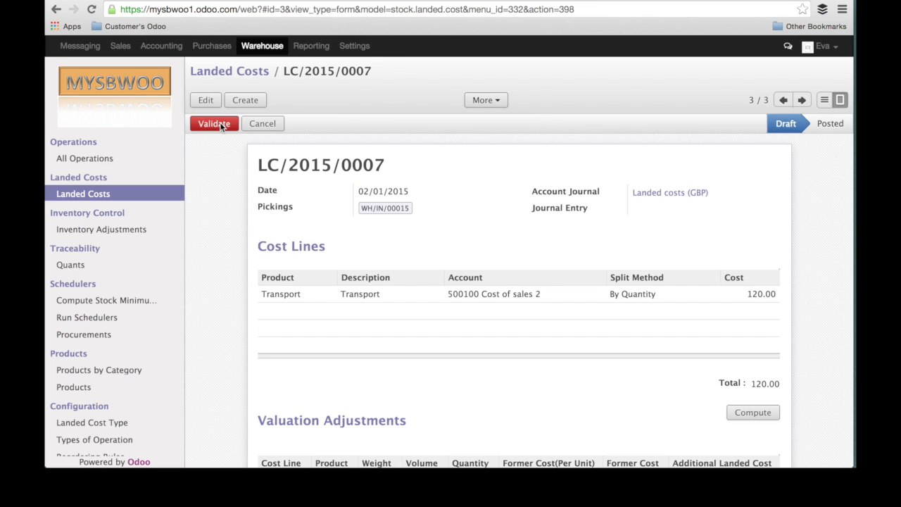
{"action": "left_click", "coordinate": [219, 123]}
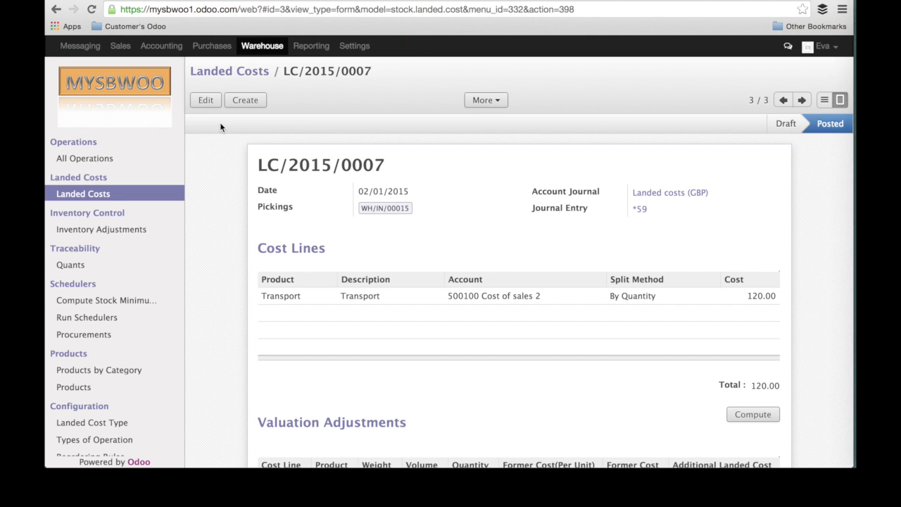
{"action": "scroll", "coordinate": [664, 272], "scroll_direction": "down", "scroll_amount": 3}
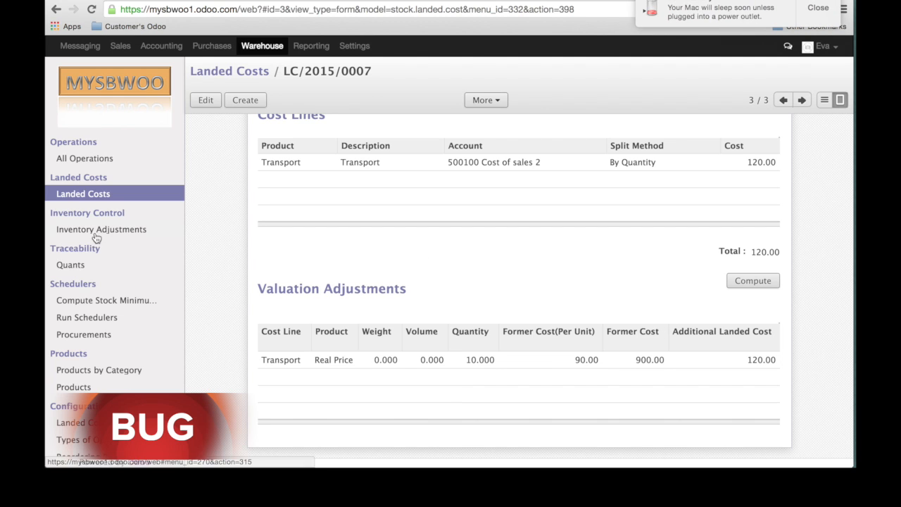
Step: Filter the quants by the product "real" and open the Real Price quant with a quantity of 8.00
{"action": "left_click", "coordinate": [70, 265]}
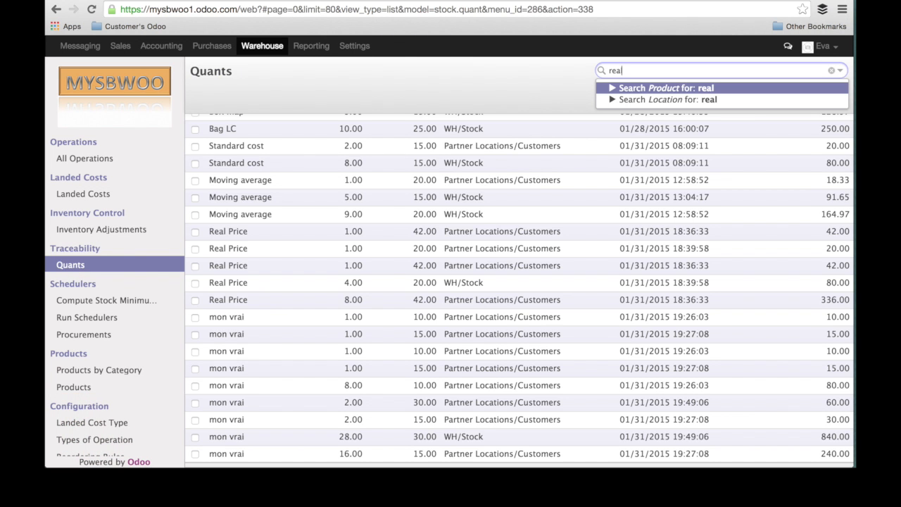
{"action": "key", "text": "Return"}
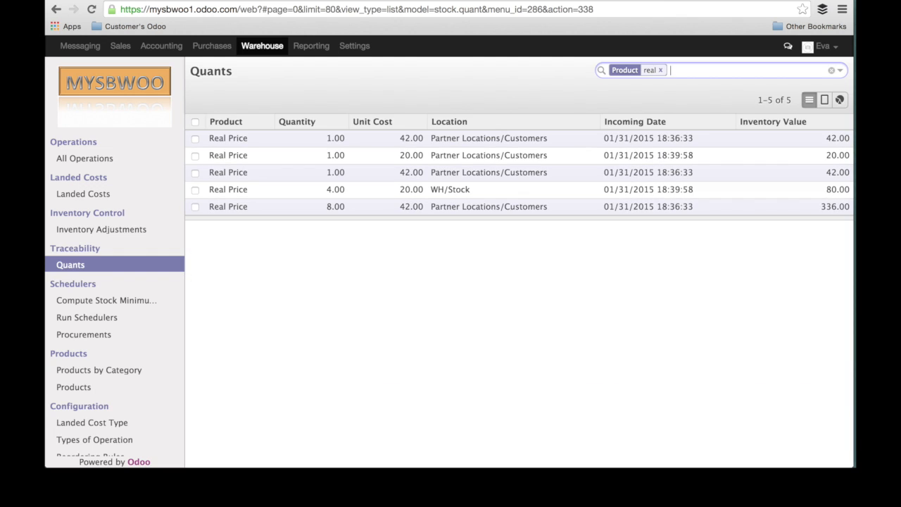
{"action": "left_click", "coordinate": [336, 207]}
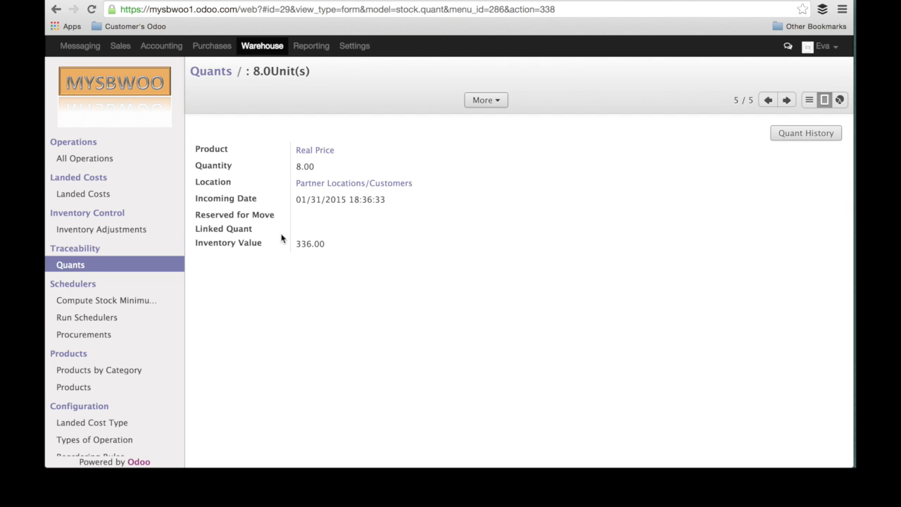
Step: Examine the quant's inventory value and its history of stock moves, and return to the filtered quants list
{"action": "left_click", "coordinate": [296, 244]}
{"action": "left_click_drag", "start_coordinate": [313, 245], "coordinate": [325, 245]}
{"action": "left_click", "coordinate": [795, 136]}
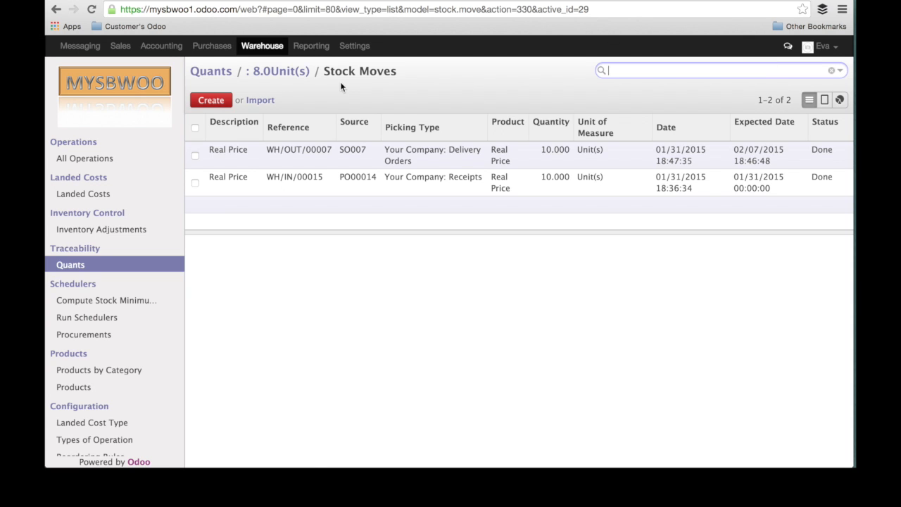
{"action": "left_click", "coordinate": [212, 71]}
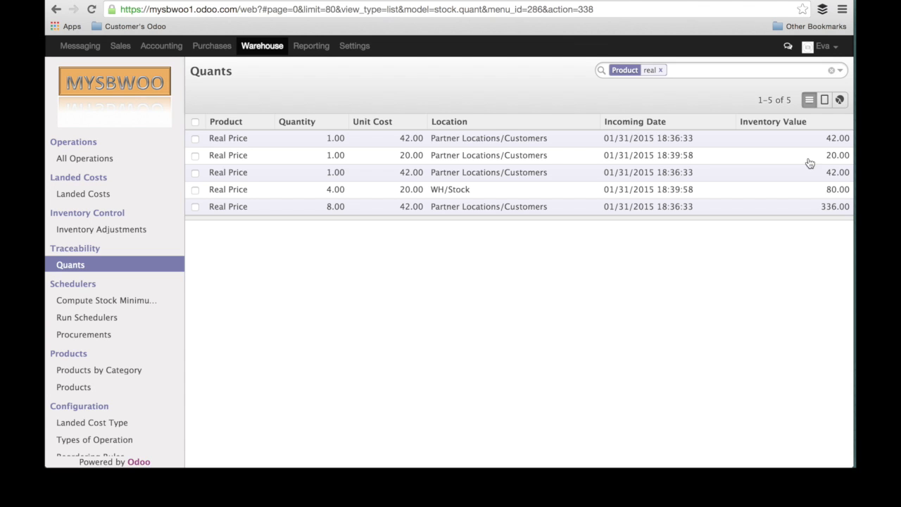
Step: Switch to the Calculator and add 120 to 300
{"action": "mouse_move", "coordinate": [854, 127]}
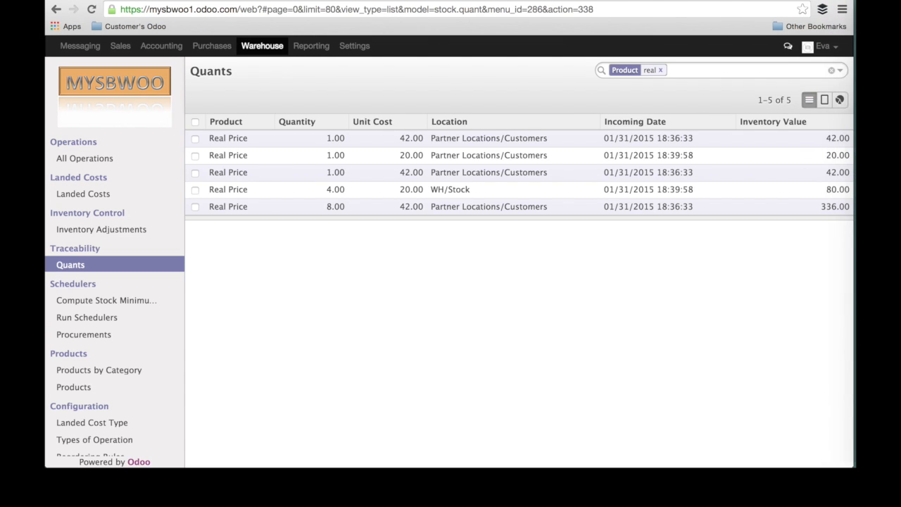
{"action": "key", "text": "super+space"}
{"action": "type", "text": "cal"}
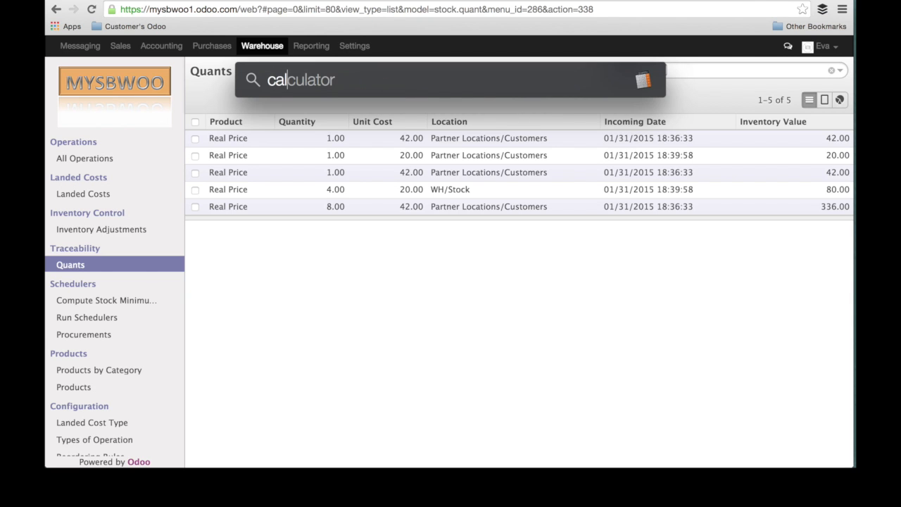
{"action": "key", "text": "Return"}
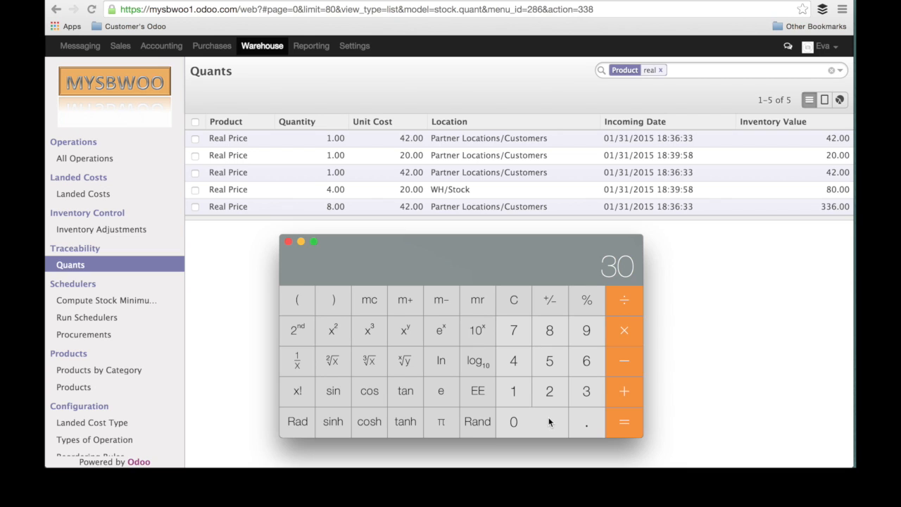
{"action": "left_click", "coordinate": [549, 421]}
{"action": "left_click", "coordinate": [620, 394]}
{"action": "left_click", "coordinate": [512, 393]}
{"action": "left_click", "coordinate": [549, 392]}
{"action": "left_click", "coordinate": [538, 418]}
{"action": "left_click", "coordinate": [628, 425]}
Step: Divide the calculated sum by 10 and multiply the result by 8 to check the quant's inventory value
{"action": "left_click", "coordinate": [627, 299]}
{"action": "left_click", "coordinate": [505, 404]}
{"action": "left_click", "coordinate": [525, 415]}
{"action": "left_click", "coordinate": [611, 426]}
{"action": "left_click", "coordinate": [622, 335]}
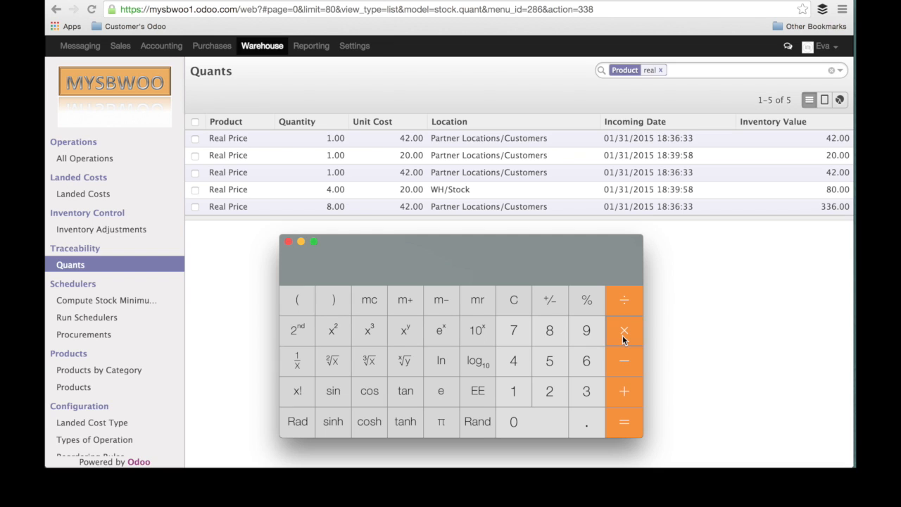
{"action": "left_click", "coordinate": [558, 331]}
{"action": "left_click", "coordinate": [631, 425]}
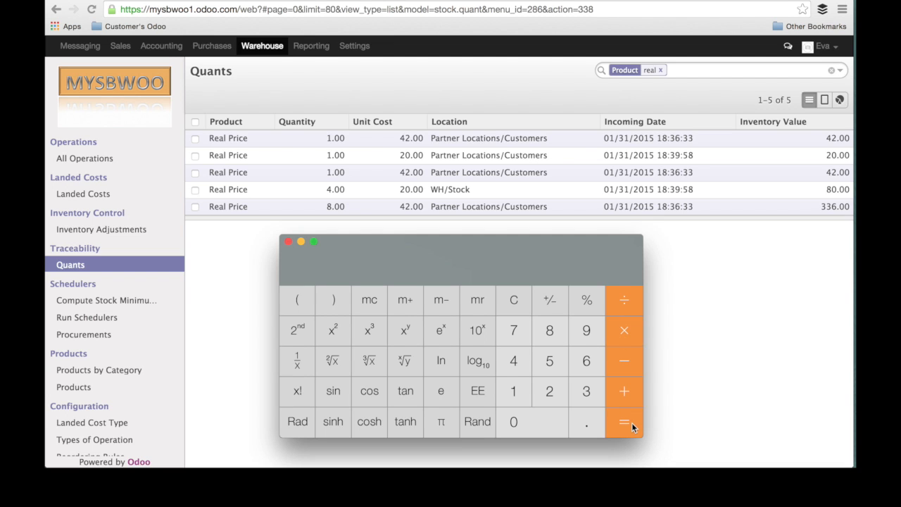